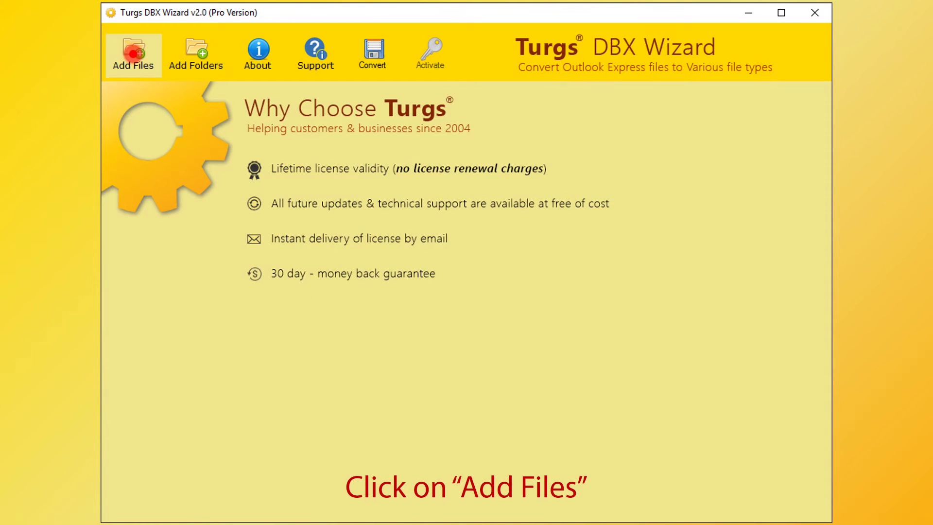
# - Add Safra.dbx and Smith.dbx from E:\DBX Files to the wizard
pyautogui.click(133, 54)
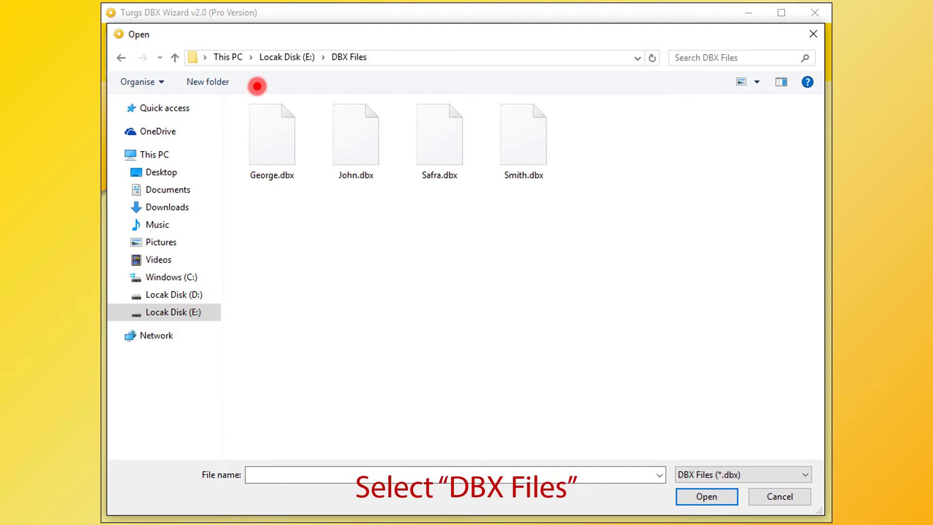
pyautogui.click(435, 132)
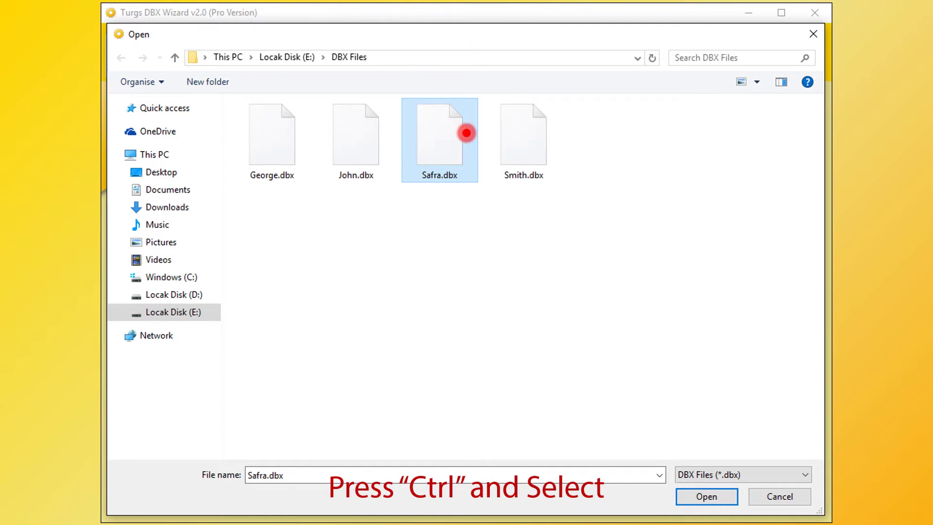
pyautogui.keyDown('ctrl'); pyautogui.click(519, 133); pyautogui.keyUp('ctrl')
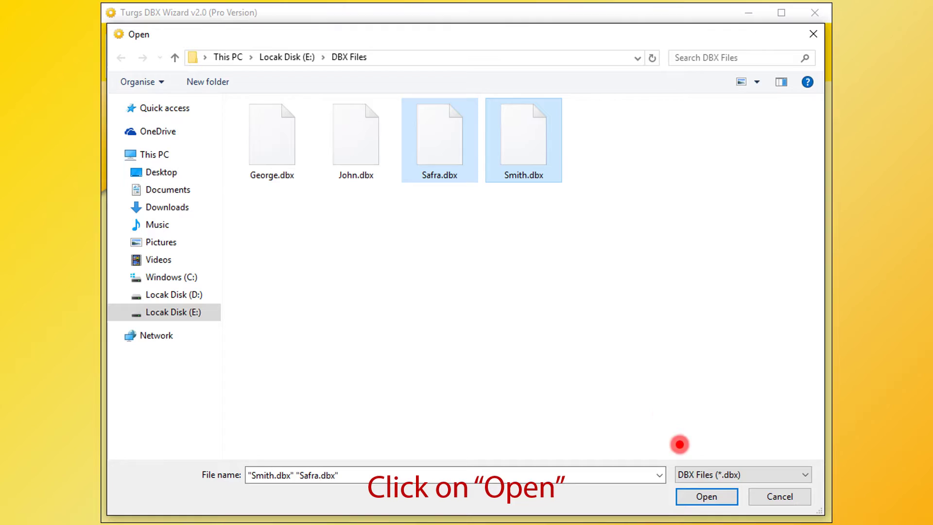
pyautogui.click(707, 497)
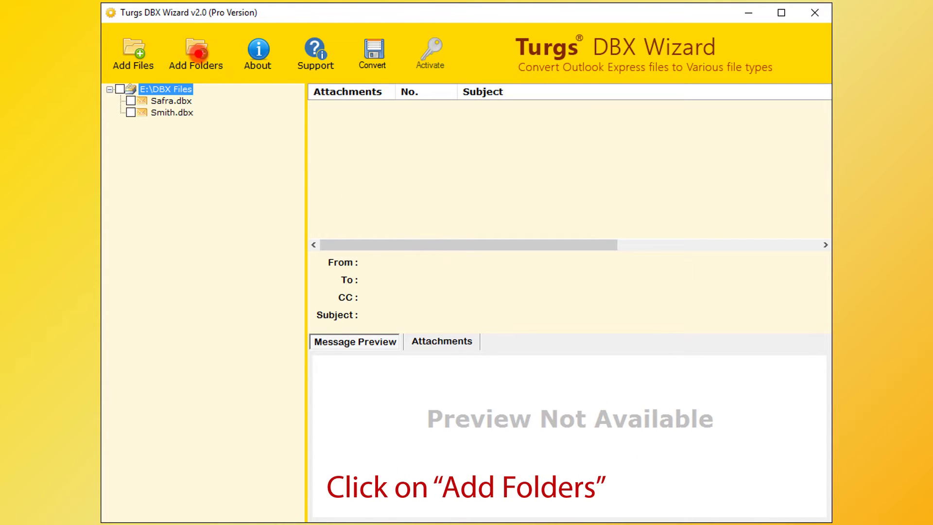
# - Add the entire E:\DBX Files folder, bringing in the George.dbx and John.dbx mailboxes too
pyautogui.click(196, 52)
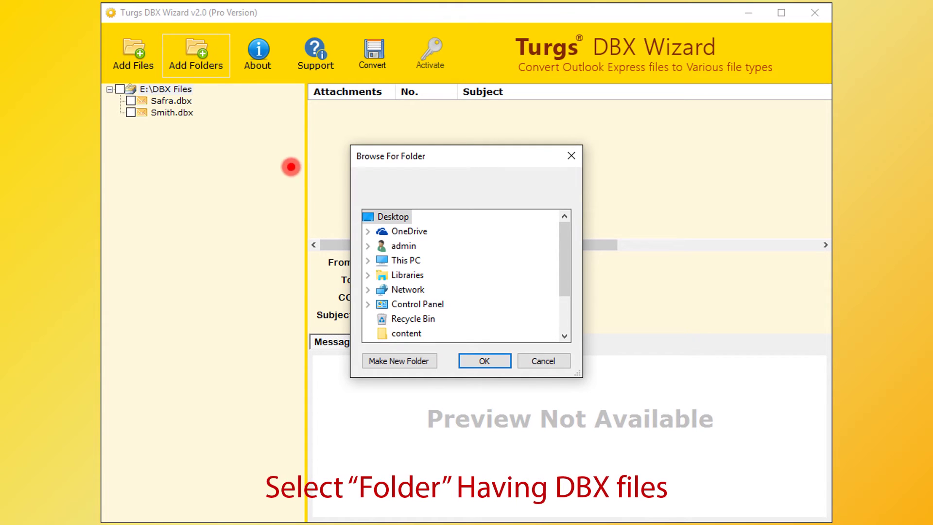
pyautogui.click(368, 260)
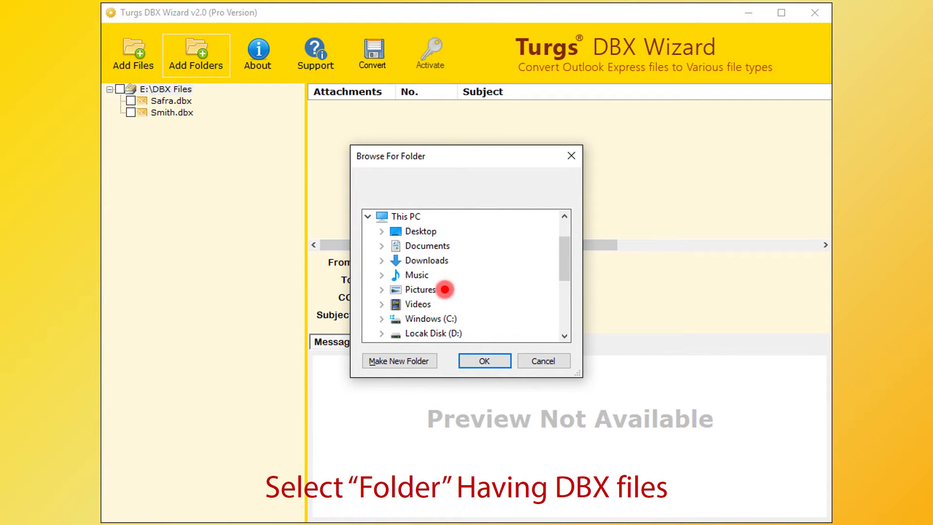
pyautogui.click(564, 335)
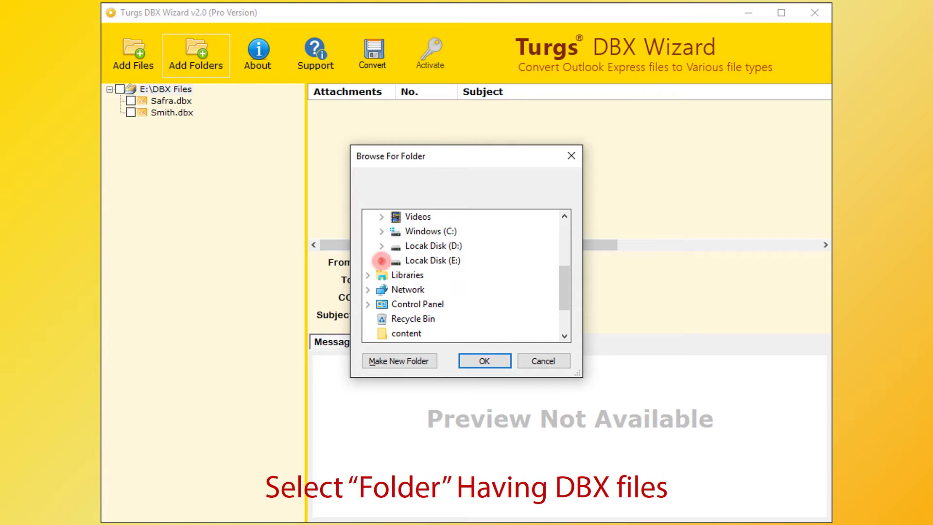
pyautogui.click(381, 260)
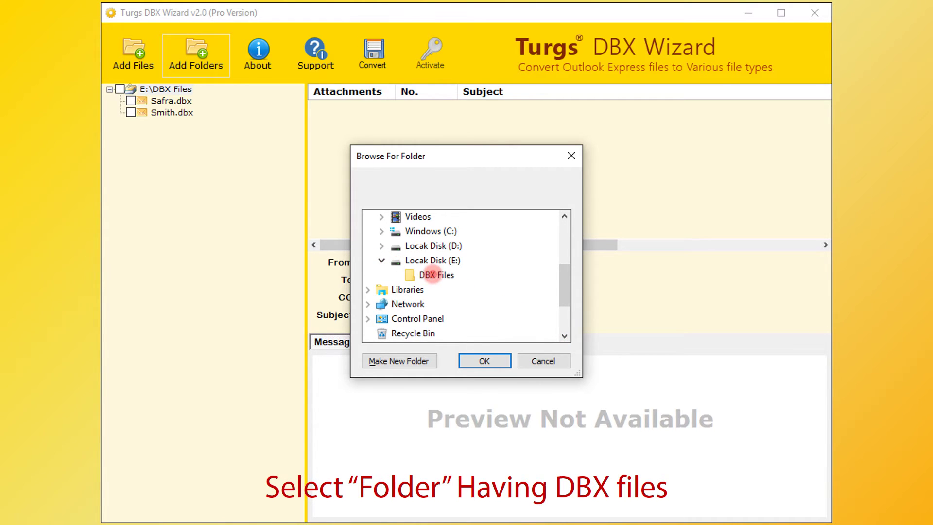
pyautogui.click(431, 274)
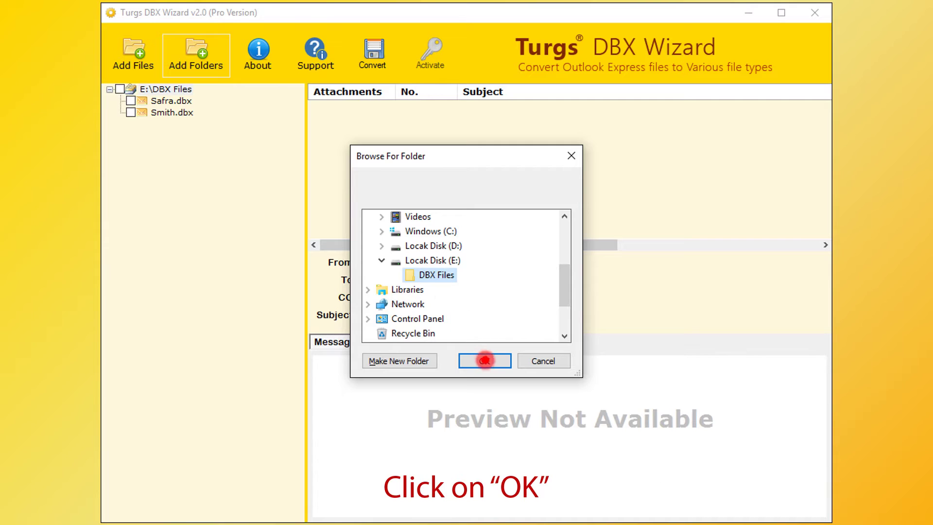
pyautogui.click(484, 360)
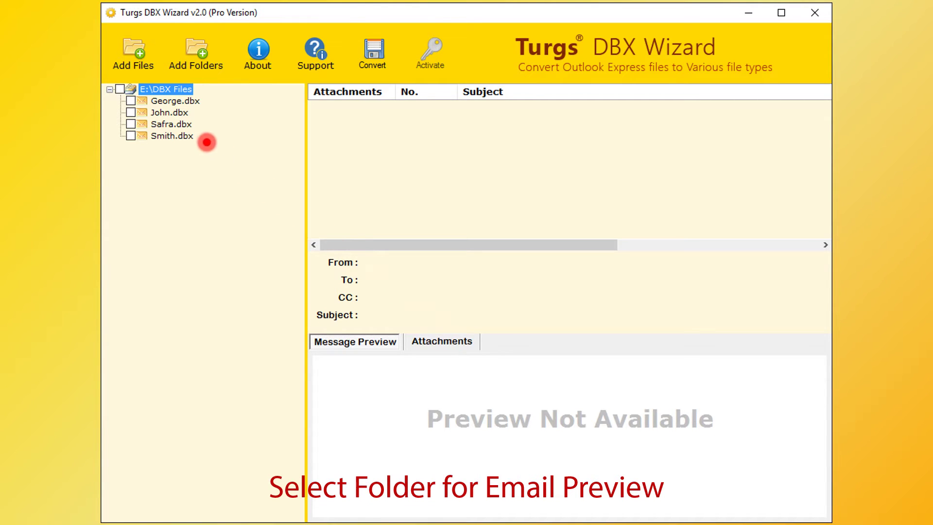
# - List John.dbx's 201 messages and preview the 'New sign-in to Firefox' email
pyautogui.click(168, 113)
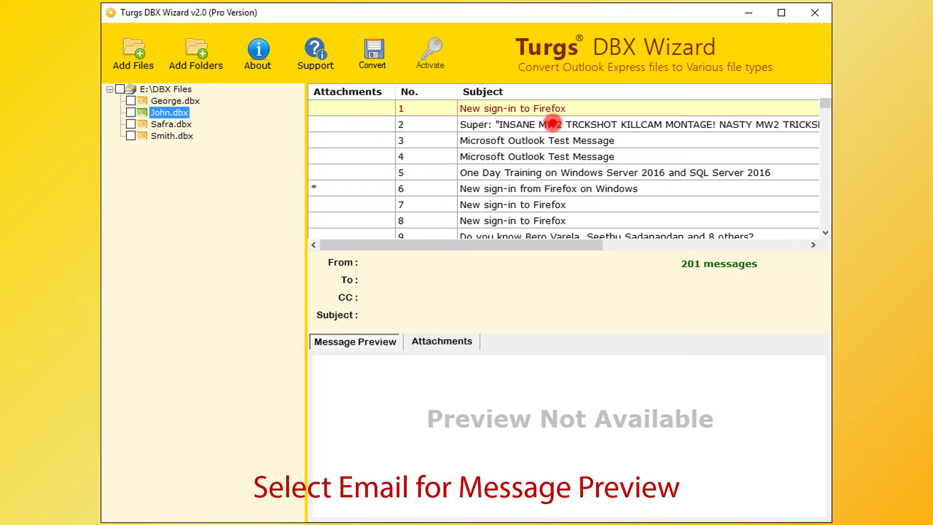
pyautogui.click(537, 108)
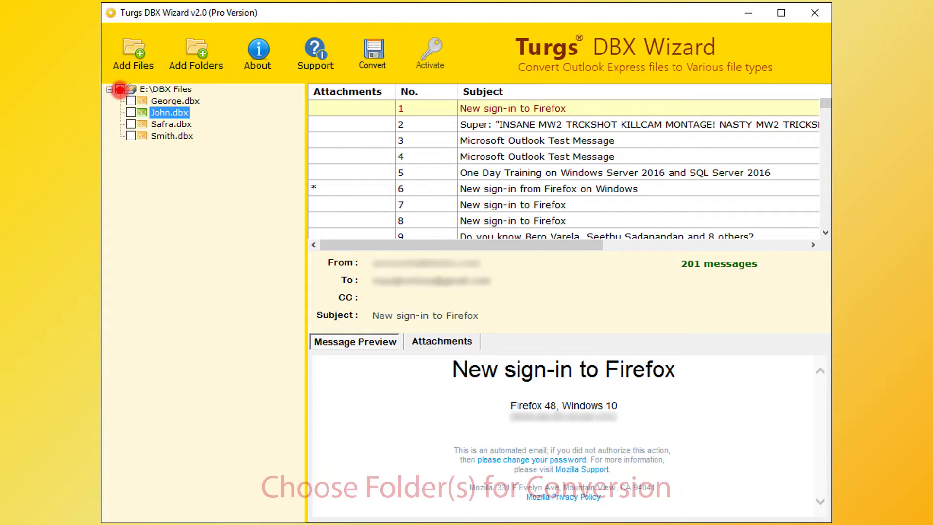
# - Tick only John.dbx and Safra.dbx for conversion and bring up the Saving Options dialog
pyautogui.click(120, 89)
pyautogui.click(120, 89)
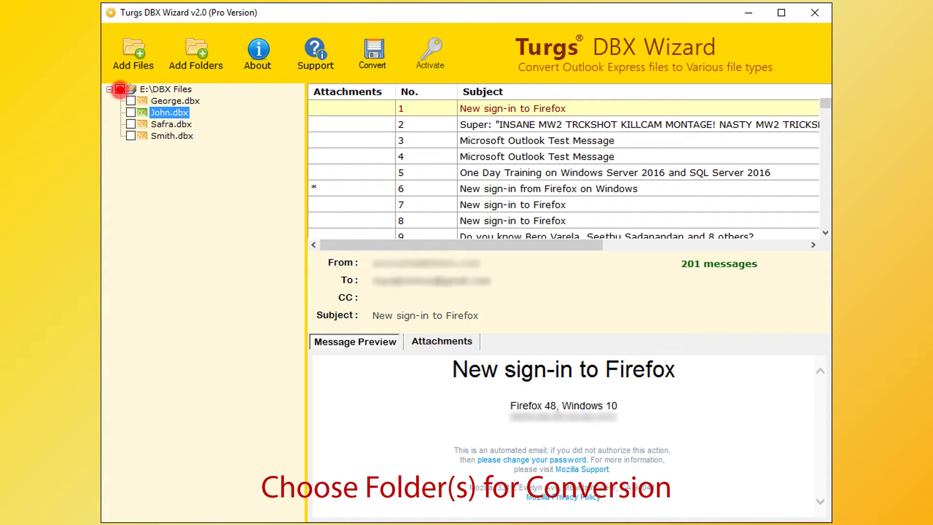
pyautogui.click(131, 112)
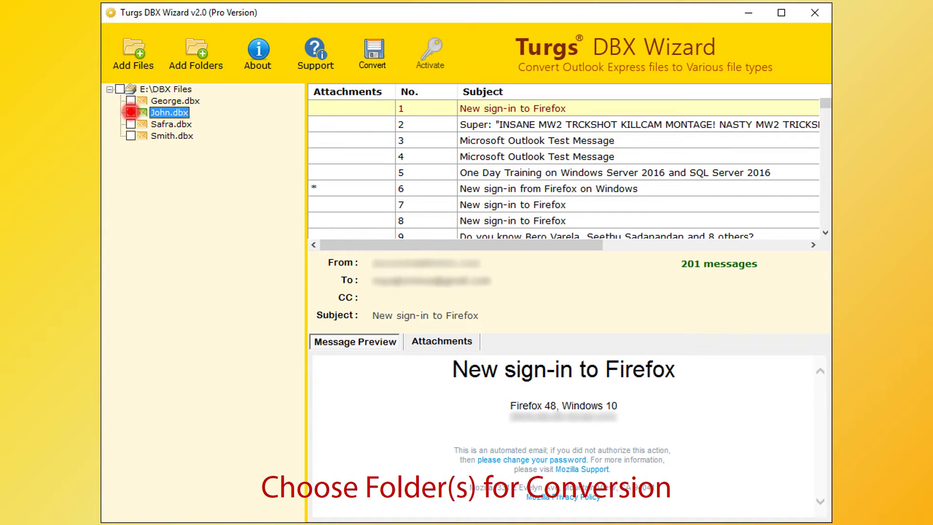
pyautogui.click(131, 123)
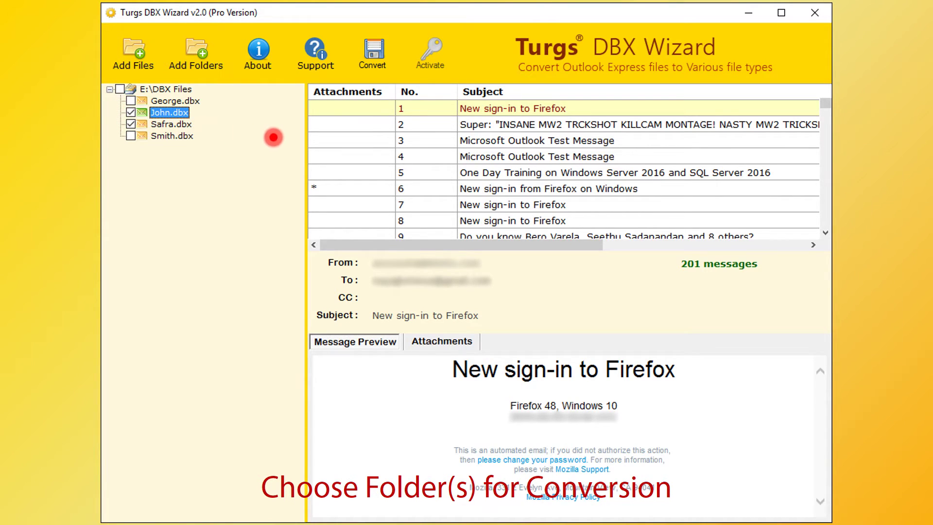
pyautogui.click(362, 55)
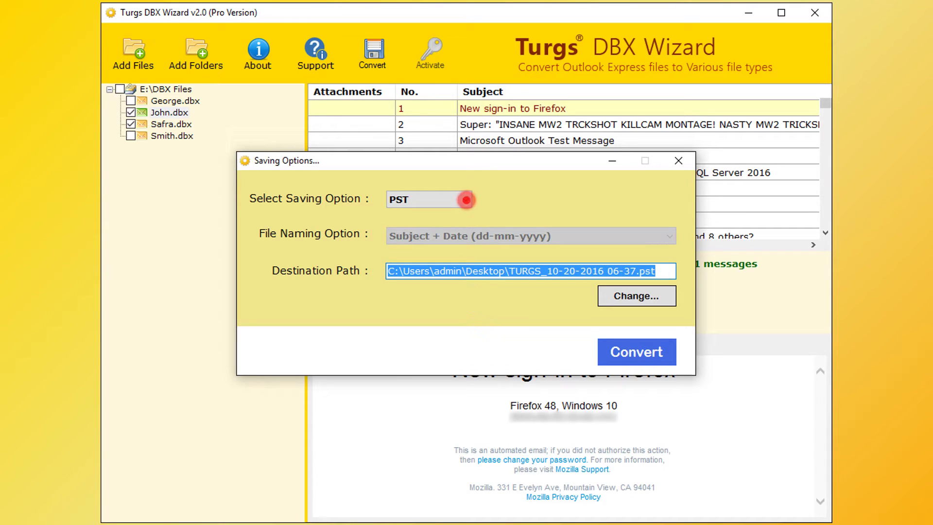
# - Cycle the saving format through MSG, EML, EMLX and PDF, ending on PST
pyautogui.click(466, 200)
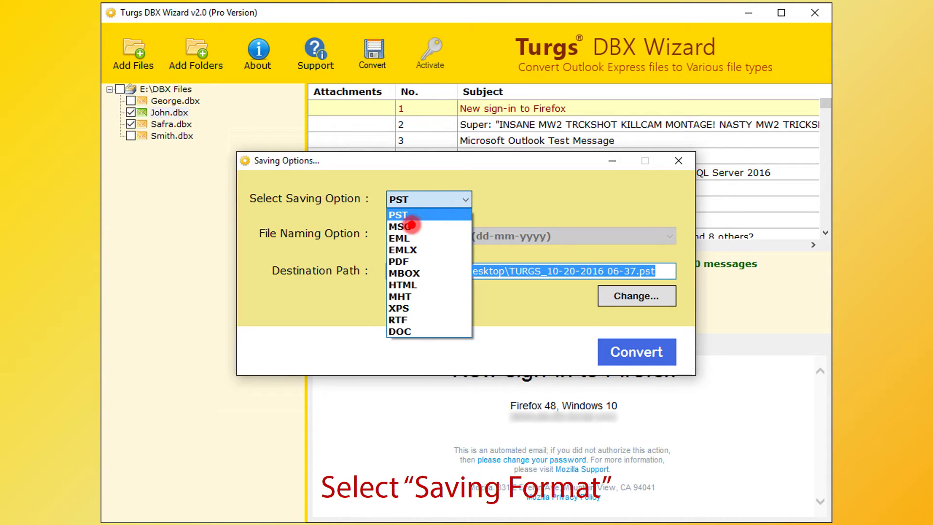
pyautogui.click(410, 226)
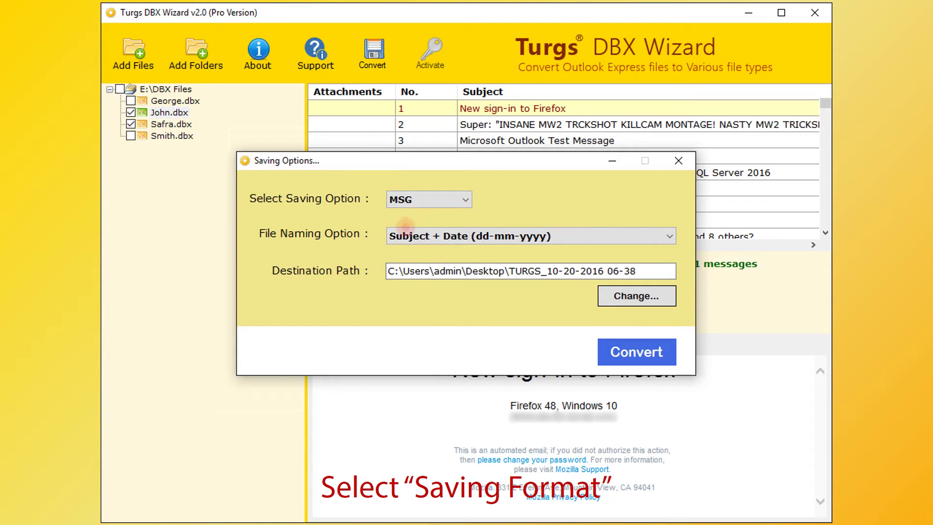
pyautogui.press('Down')
pyautogui.press('Down')
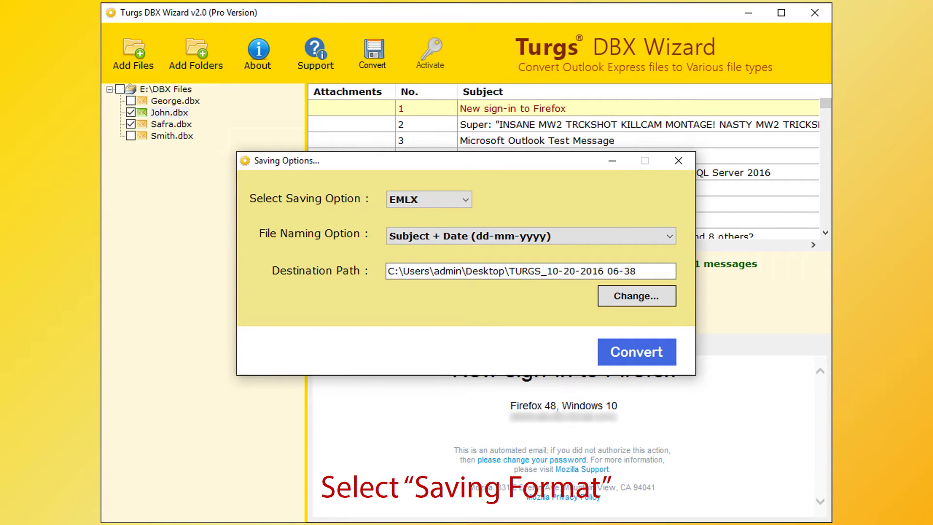
pyautogui.press('Down')
pyautogui.press('Down')
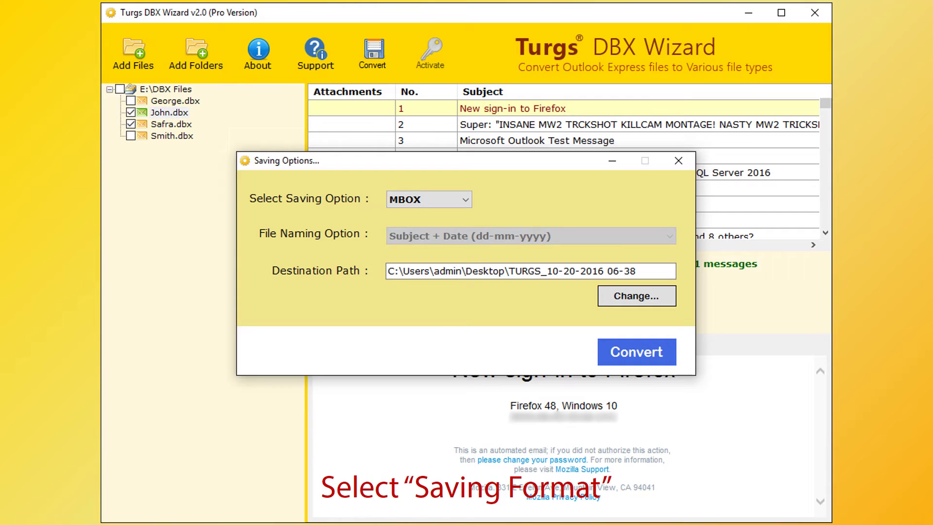
pyautogui.press('Down')
pyautogui.press('Down')
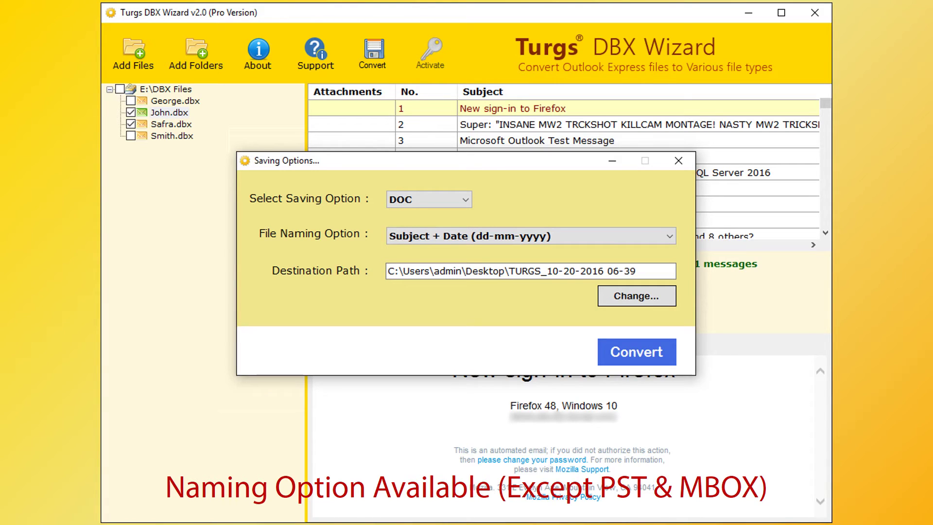
pyautogui.press('Down')
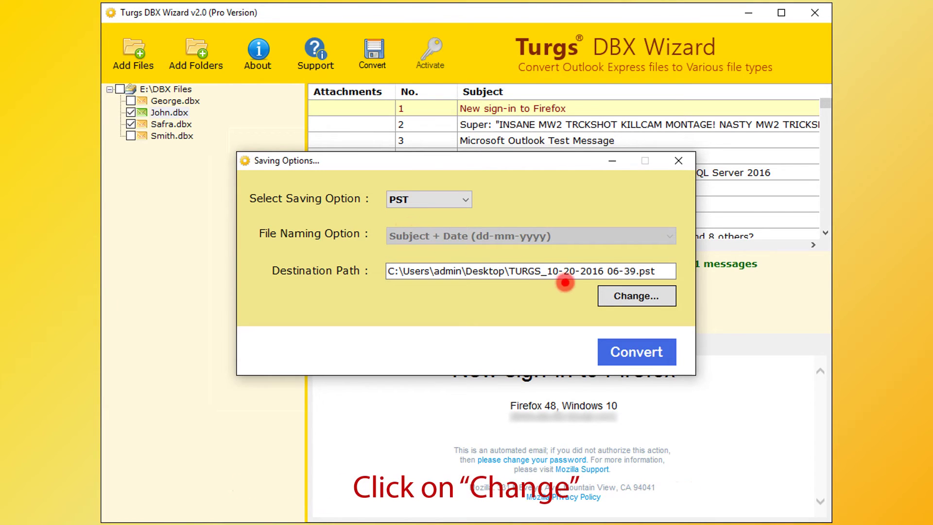
pyautogui.click(607, 296)
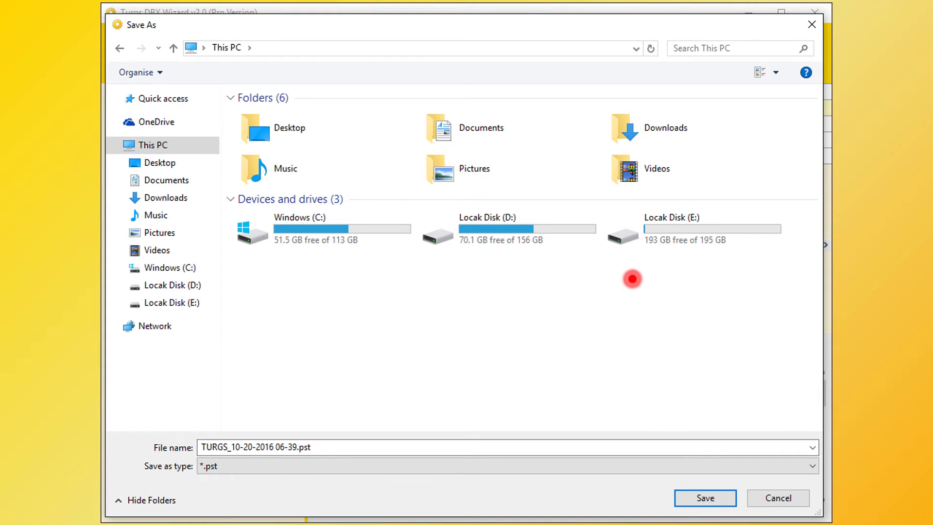
pyautogui.doubleClick(694, 229)
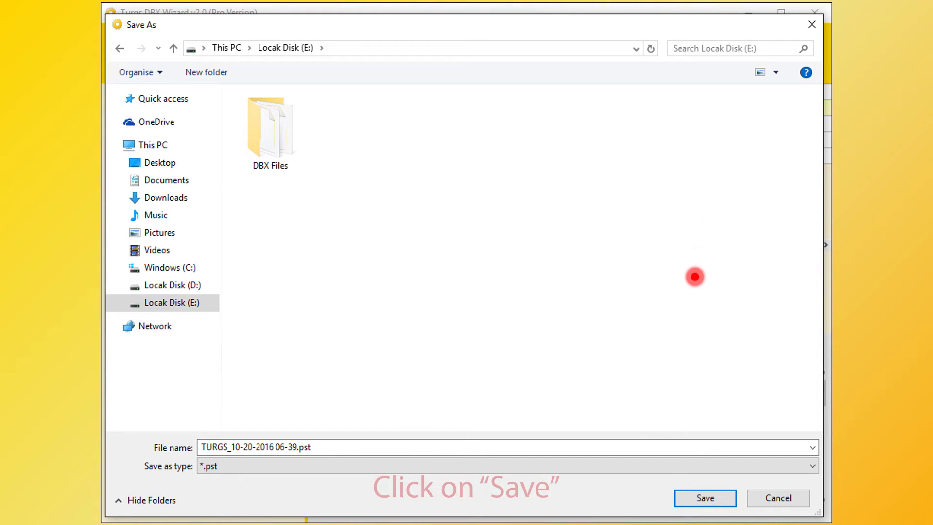
pyautogui.click(688, 496)
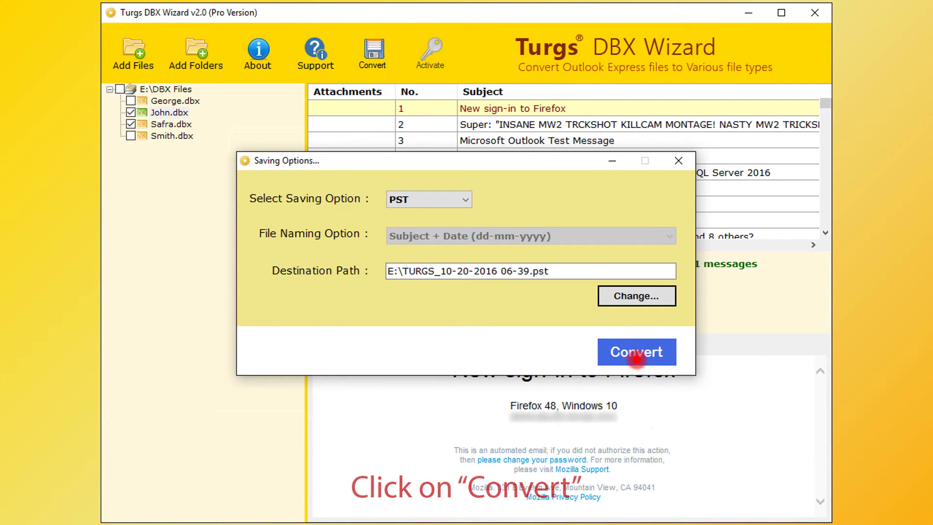
# - Convert John.dbx and Safra.dbx to the PST and acknowledge the success message
pyautogui.click(634, 352)
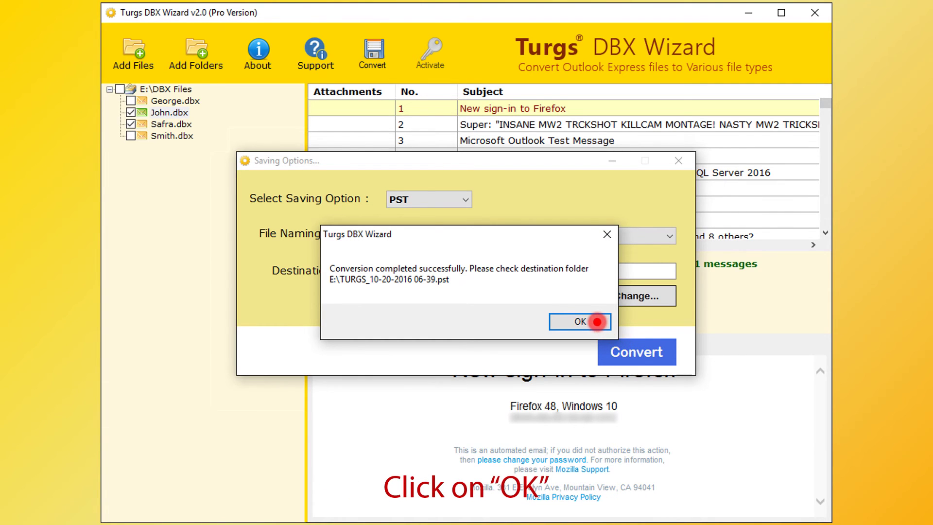
pyautogui.click(579, 321)
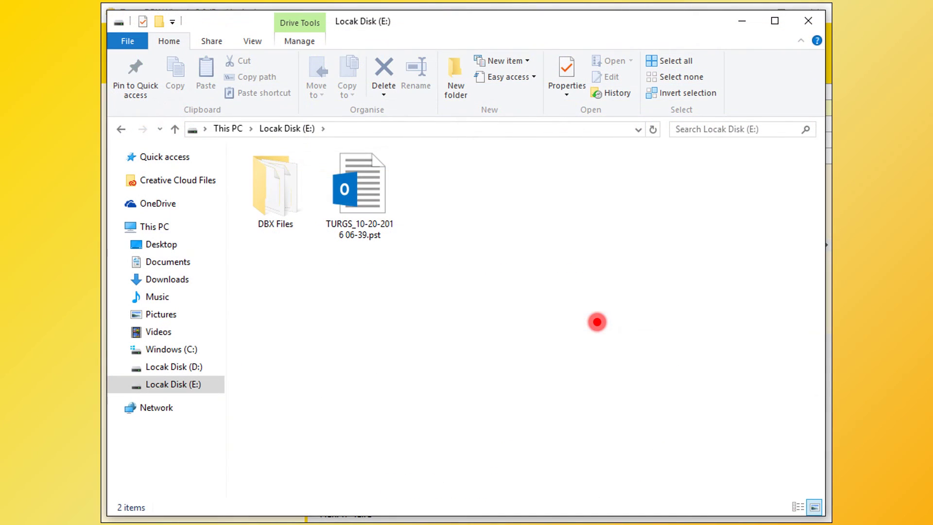
pyautogui.click(362, 194)
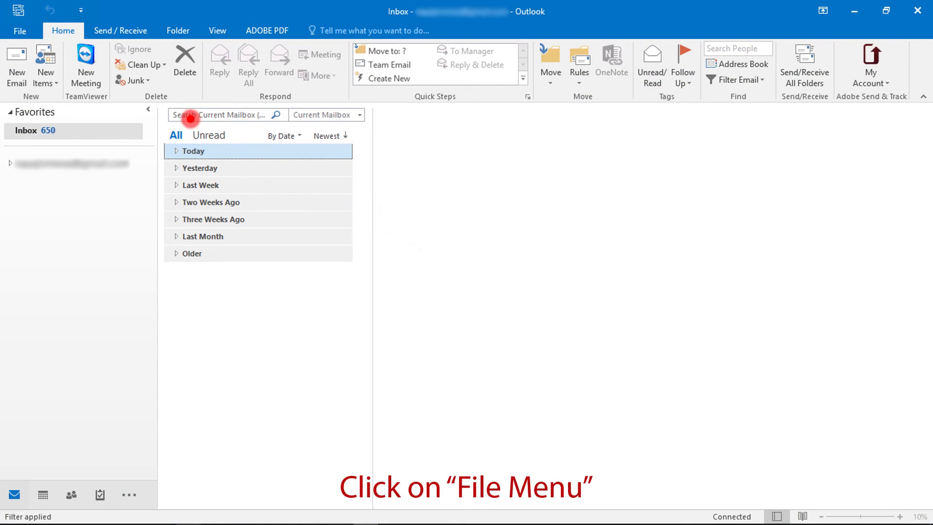
pyautogui.click(22, 31)
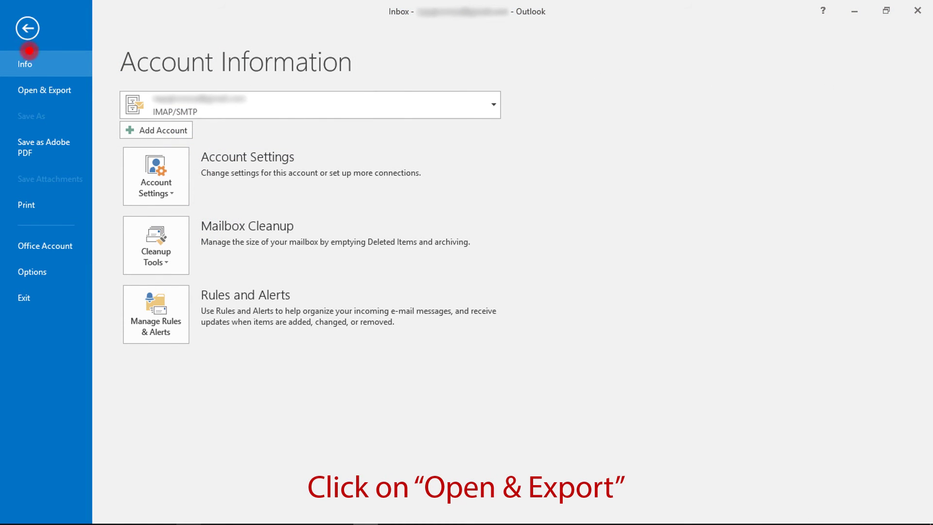
pyautogui.click(45, 92)
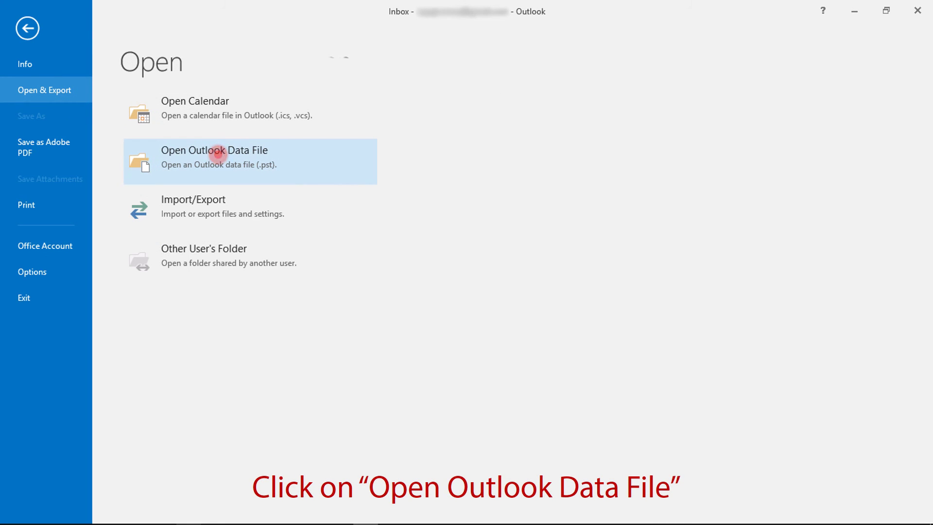
pyautogui.click(218, 153)
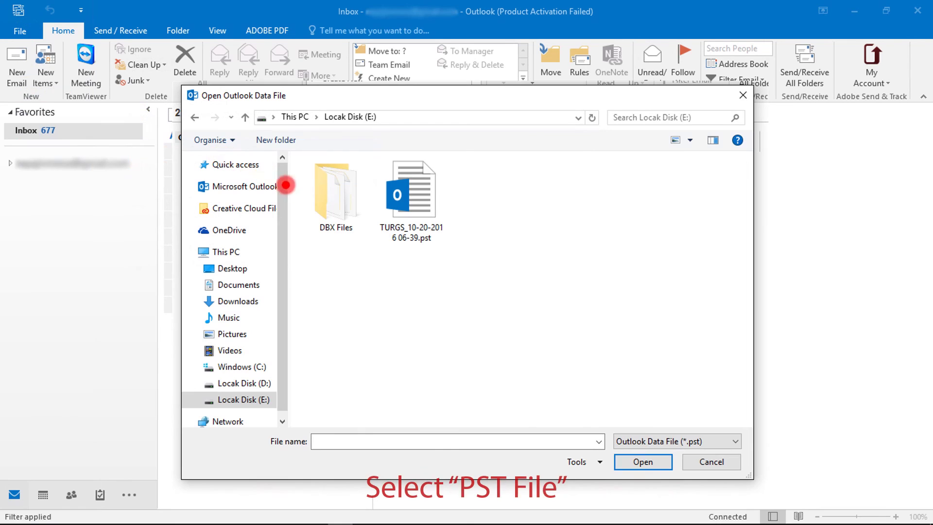
pyautogui.click(391, 232)
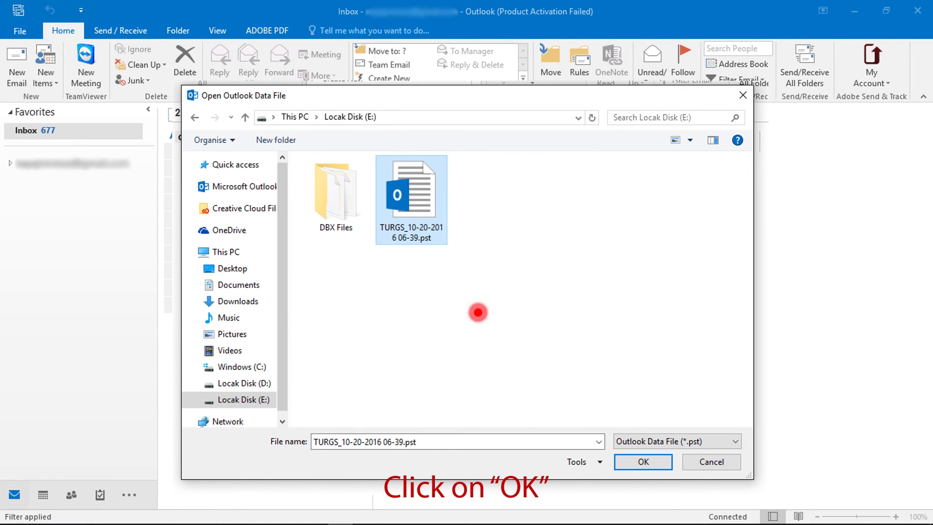
pyautogui.click(643, 462)
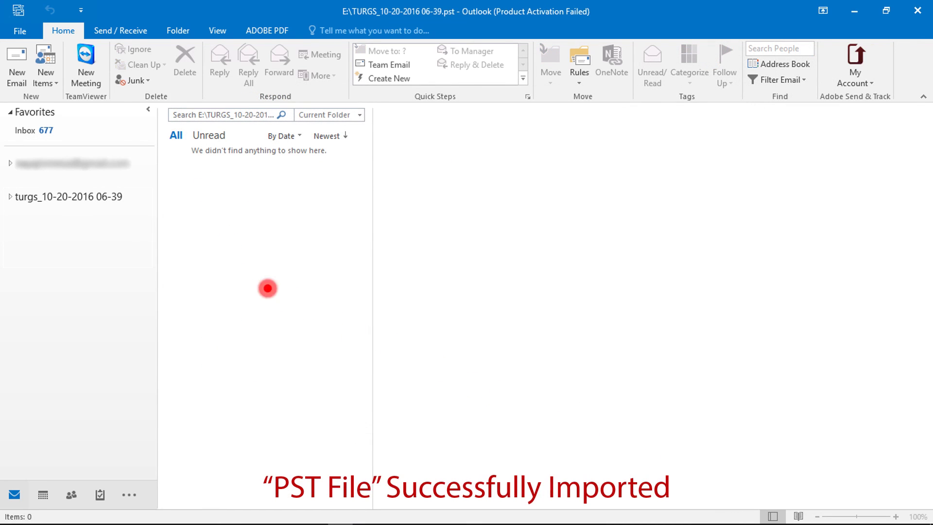
pyautogui.doubleClick(74, 197)
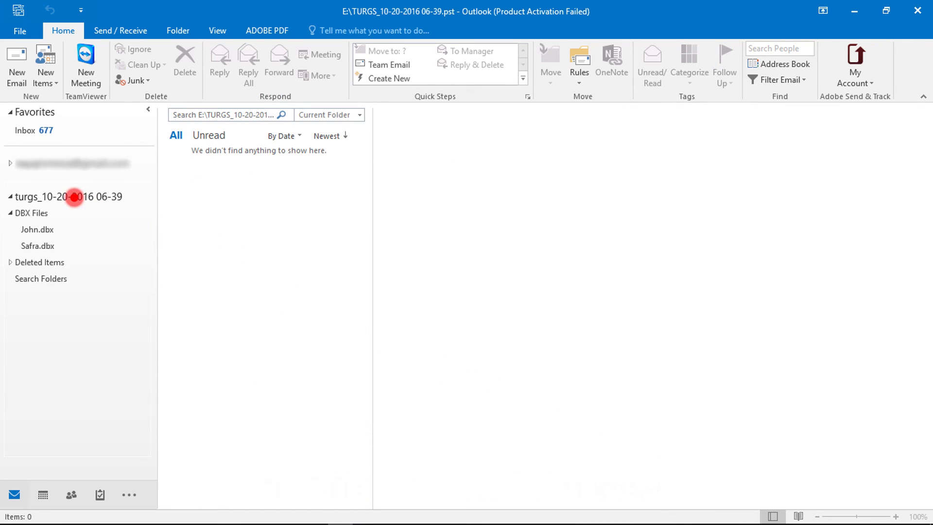
pyautogui.click(51, 231)
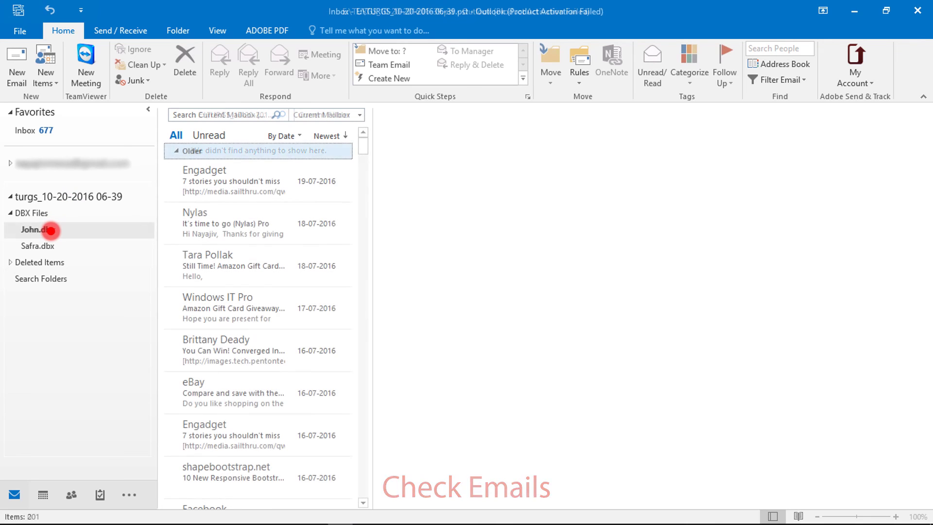